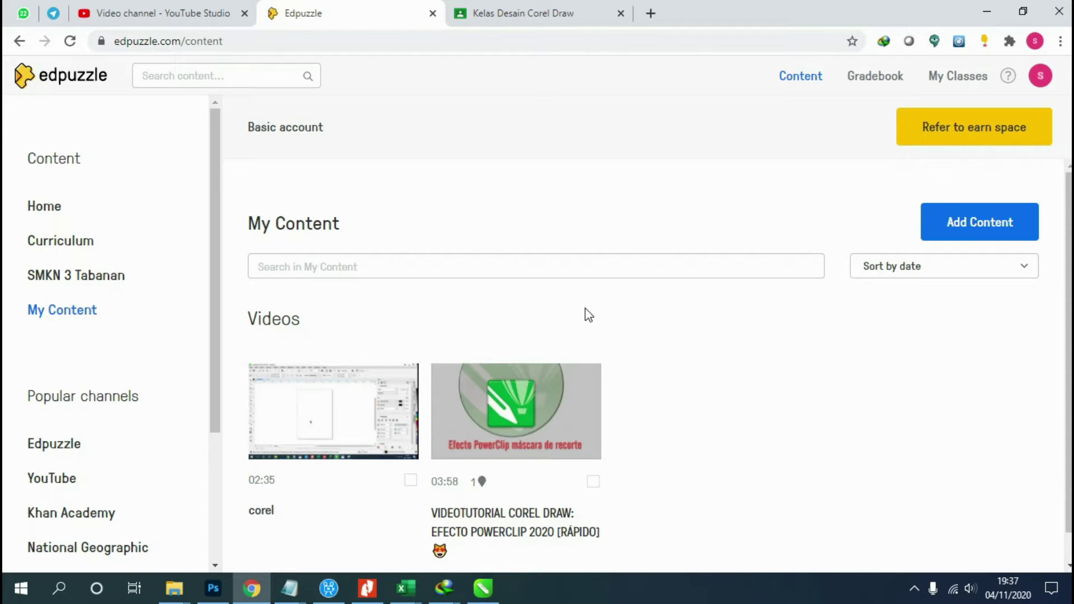
Open the CorelDRAW PowerClip video from My Content and check its Public and Private visibility options.
scroll(665, 330, "down", 1)
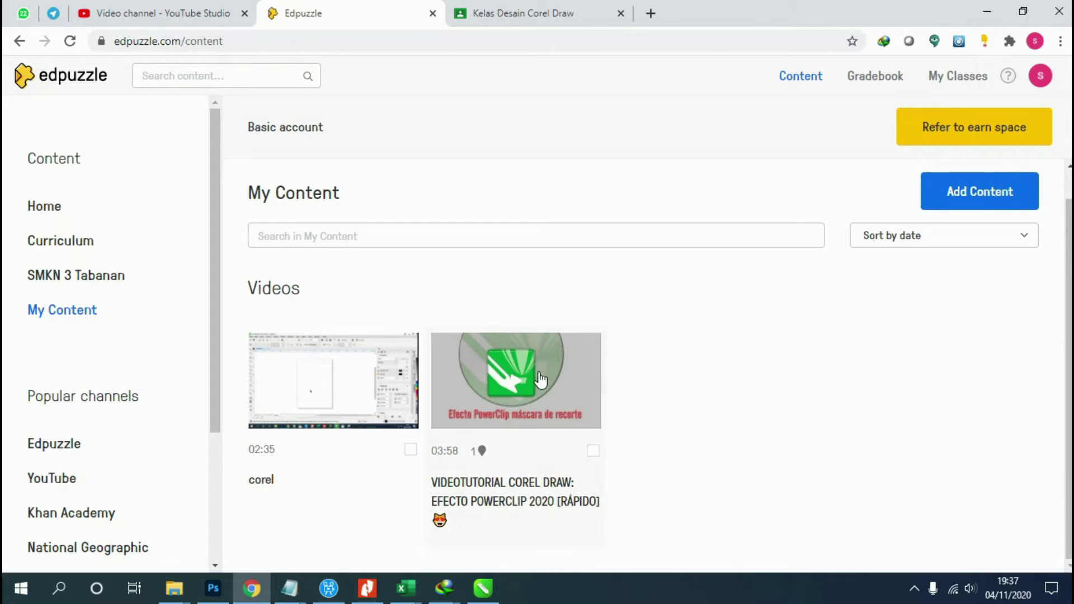
mouse_move(482, 452)
left_click(559, 380)
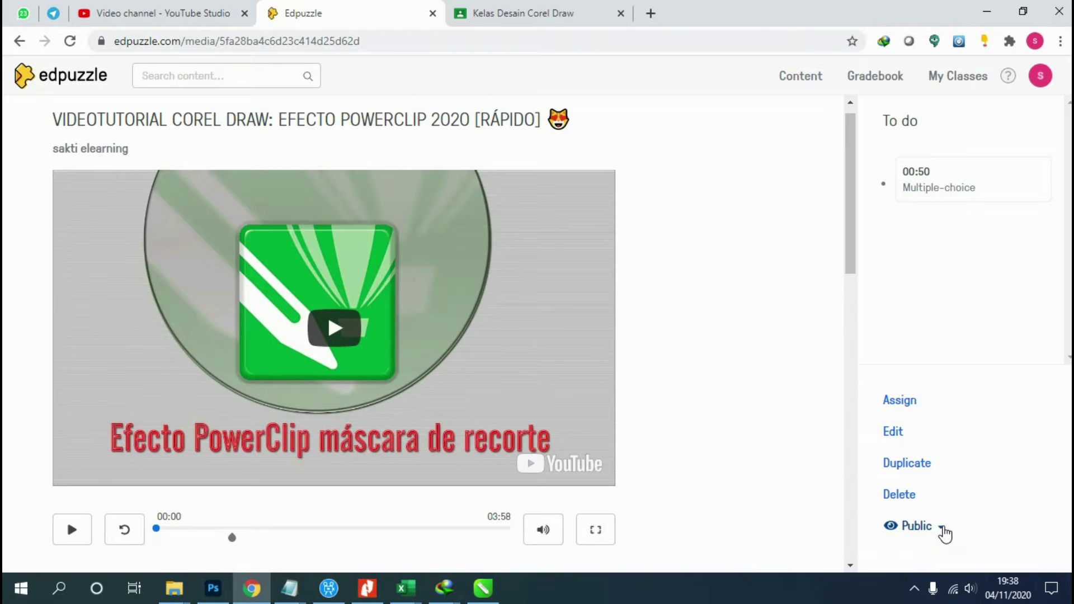
left_click(942, 527)
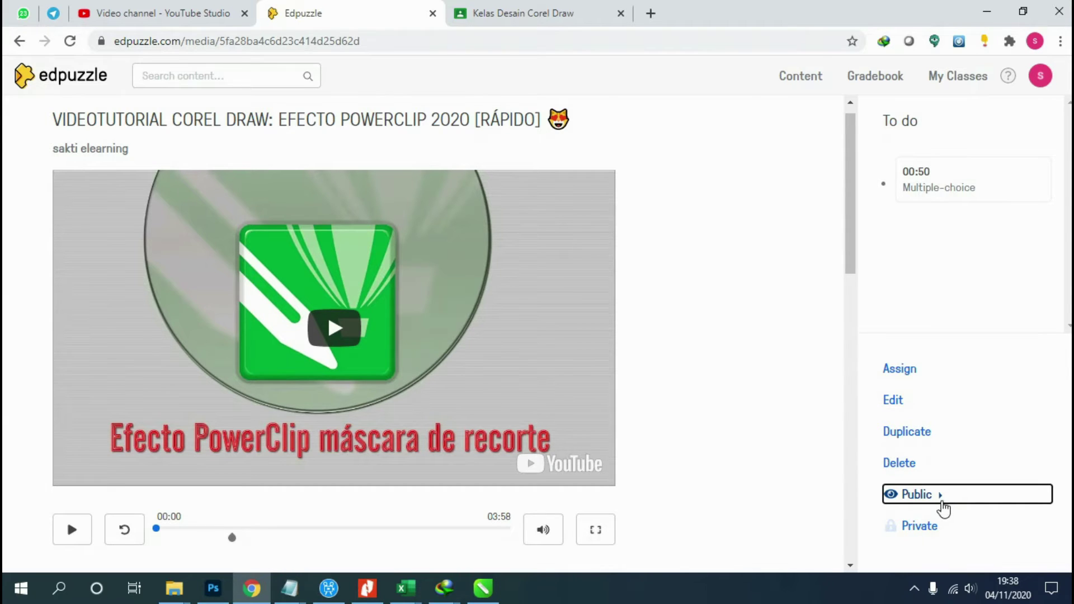
left_click(942, 497)
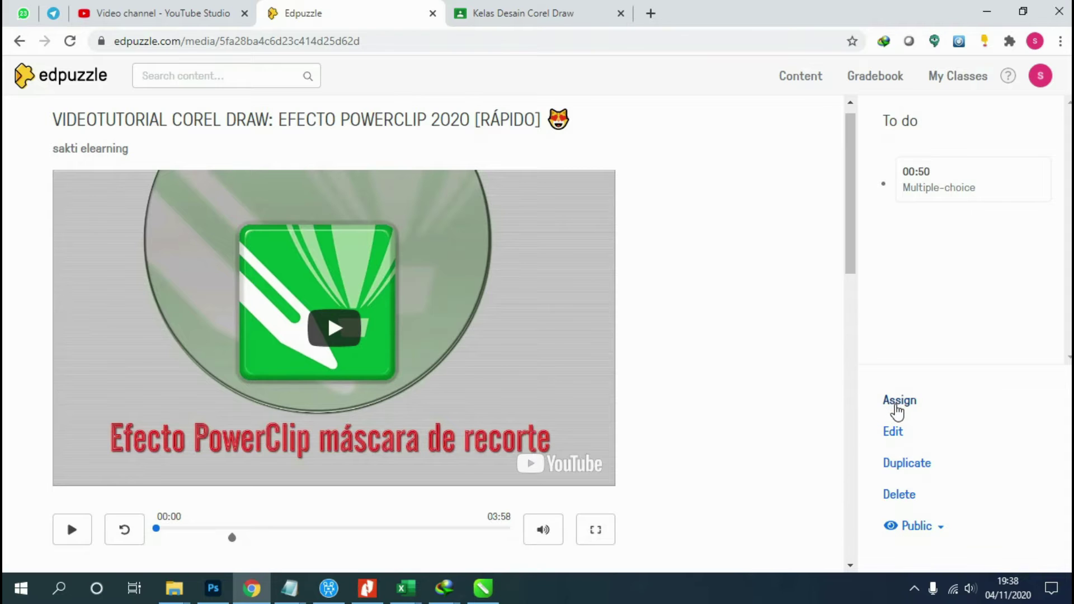
Review the PowerClip video's class assignment settings and its public link and embed options, leaving it unassigned.
left_click(893, 404)
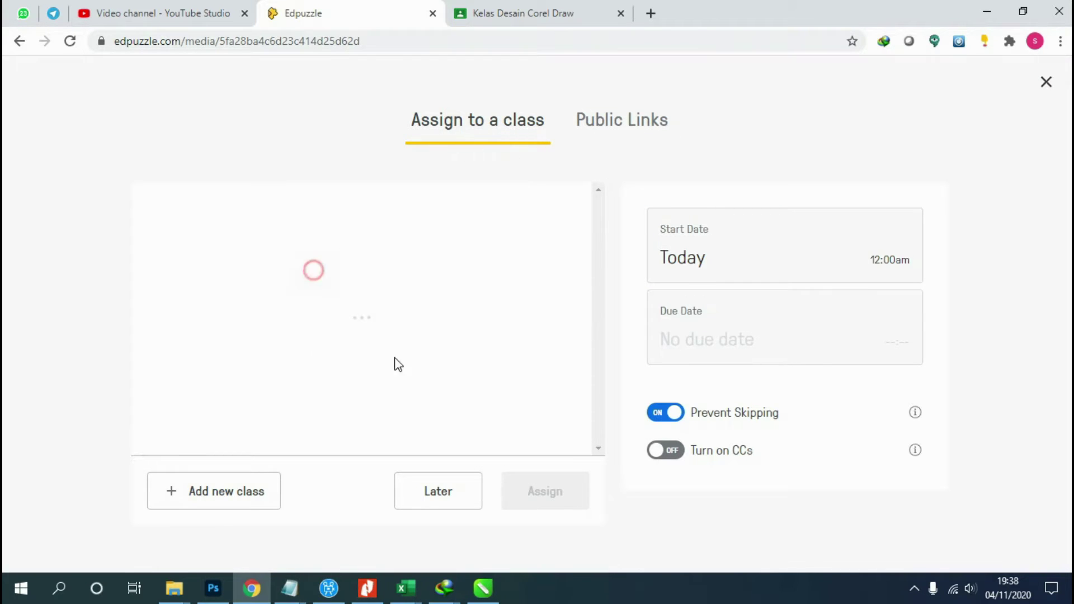
left_click(627, 129)
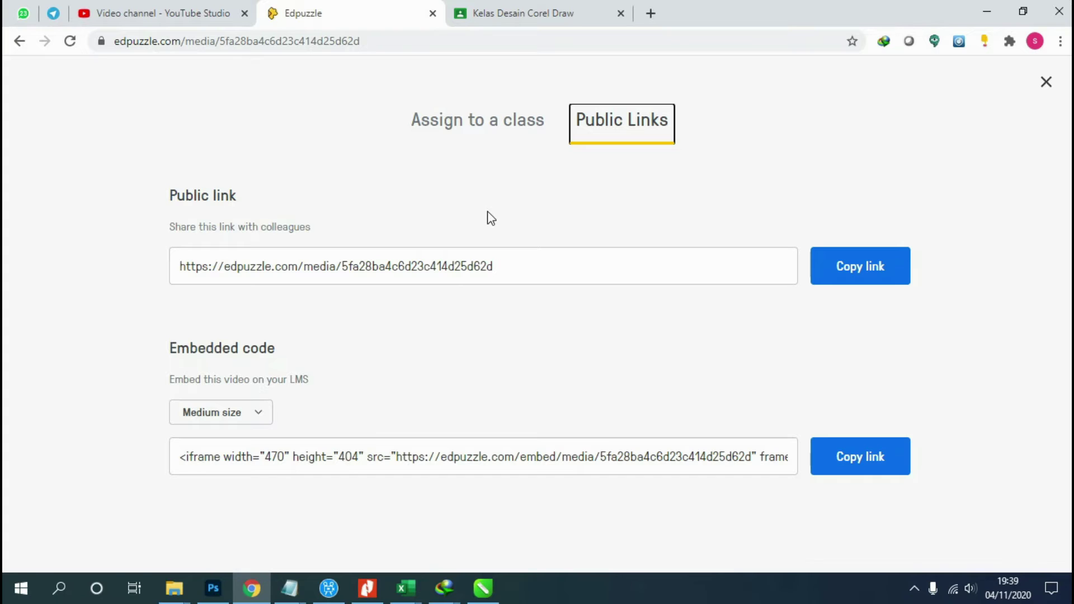
left_click(487, 135)
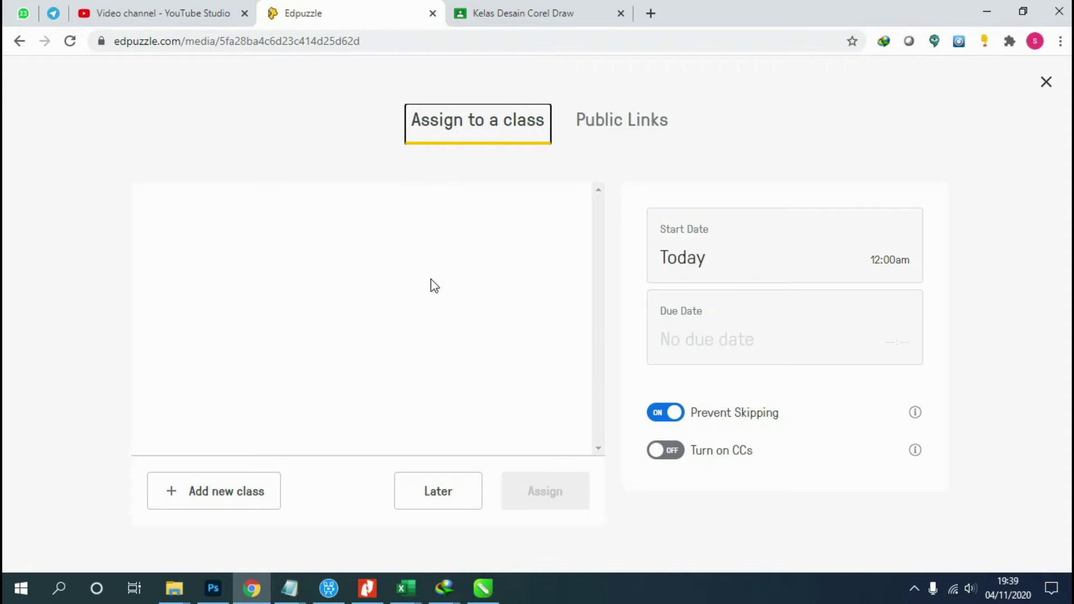
left_click(1045, 81)
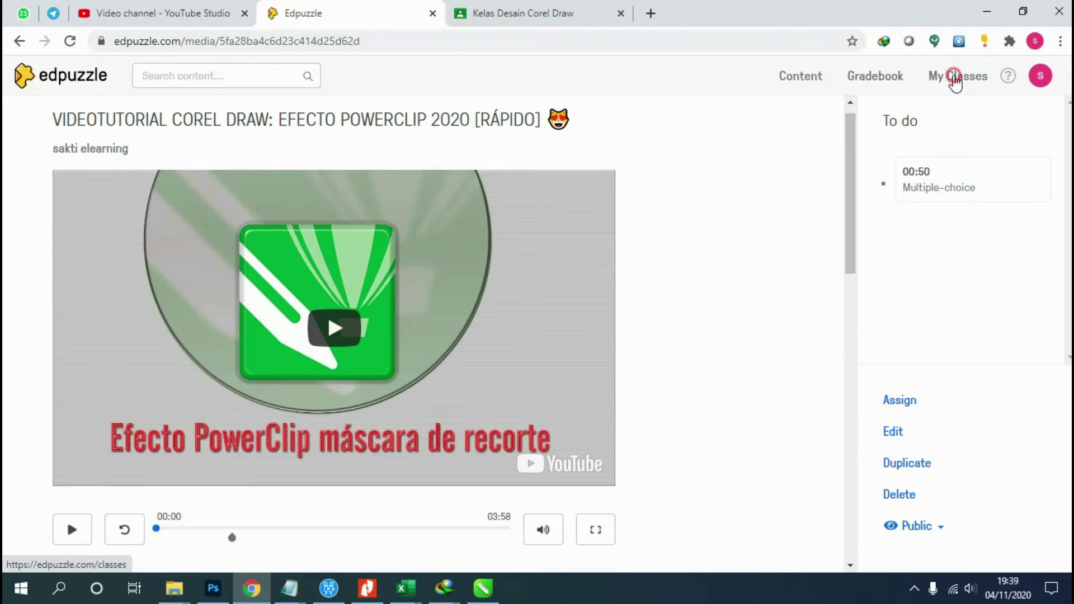
Go to My Classes and examine the new-class form's name, description and class type options, cancelling without creating a class.
left_click(952, 79)
scroll(550, 185, "down", 1)
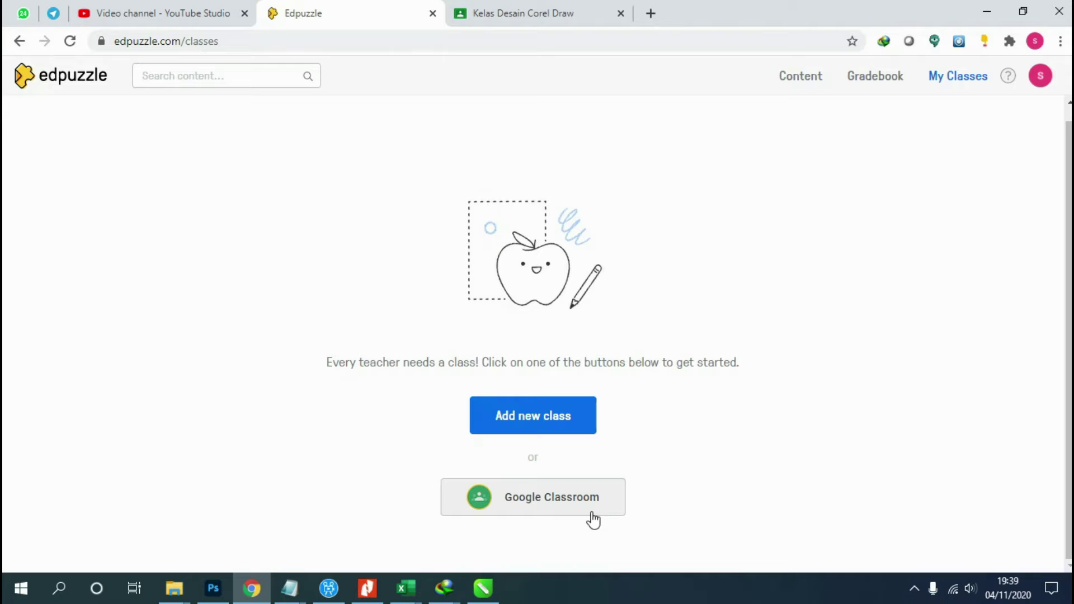
left_click(537, 433)
scroll(391, 300, "down", 3)
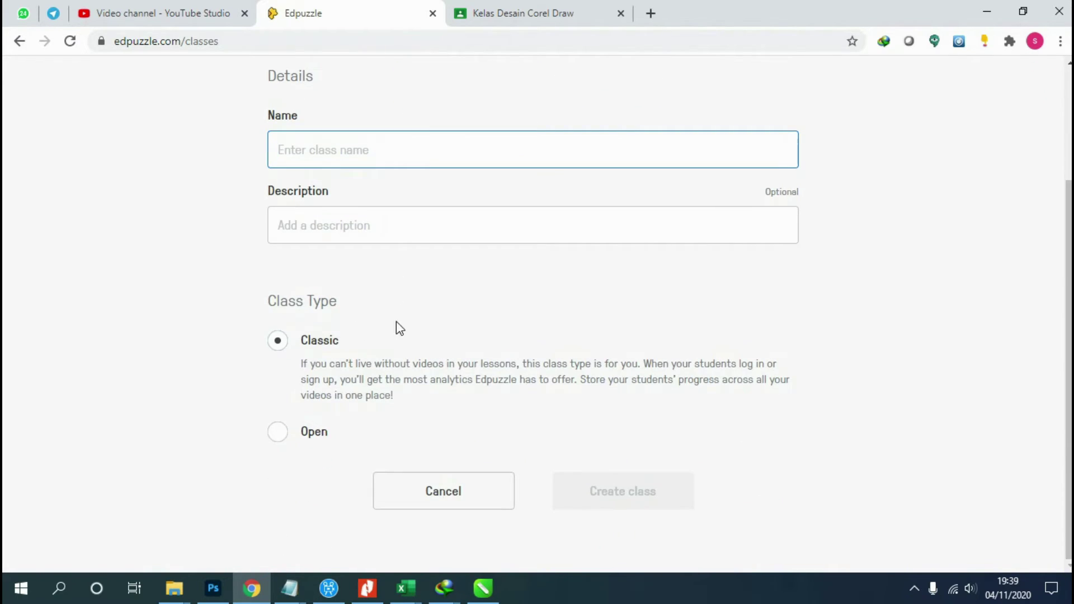
scroll(399, 328, "up", 3)
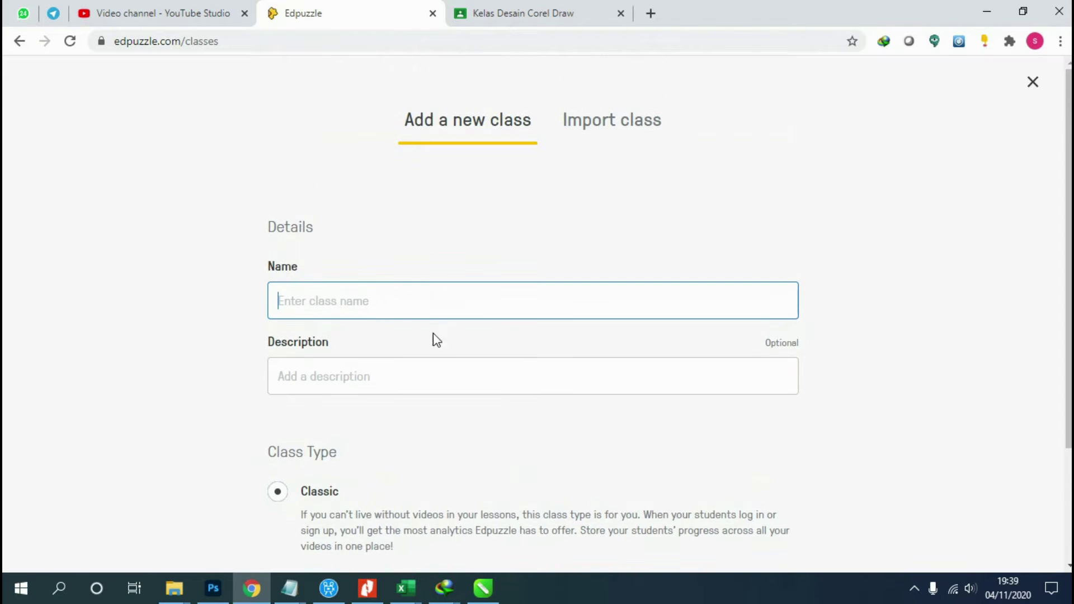
scroll(390, 350, "down", 3)
scroll(337, 296, "up", 3)
scroll(384, 348, "down", 2)
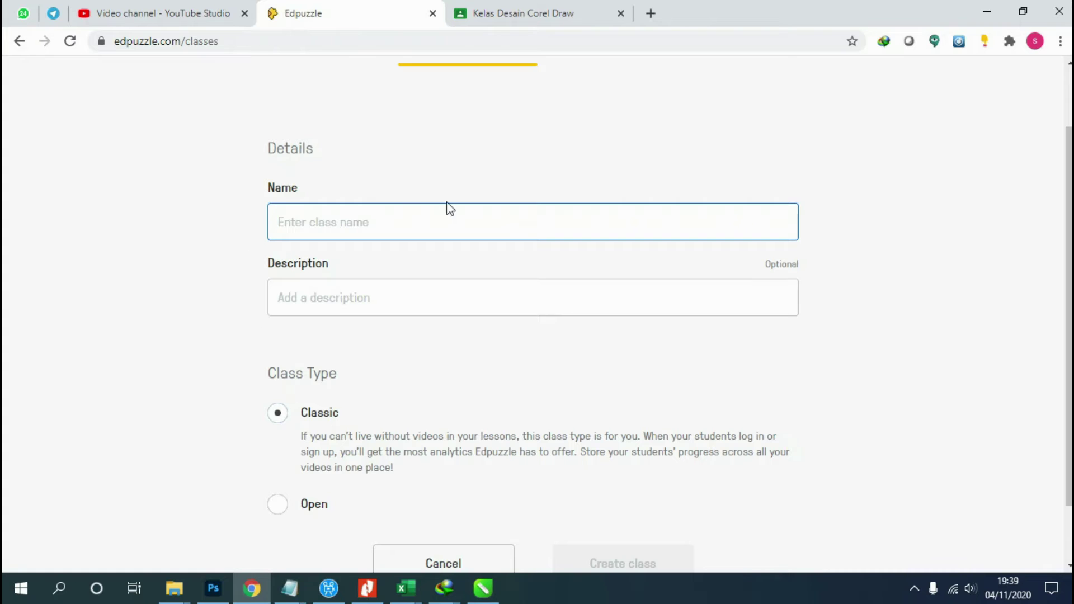
scroll(609, 226, "up", 2)
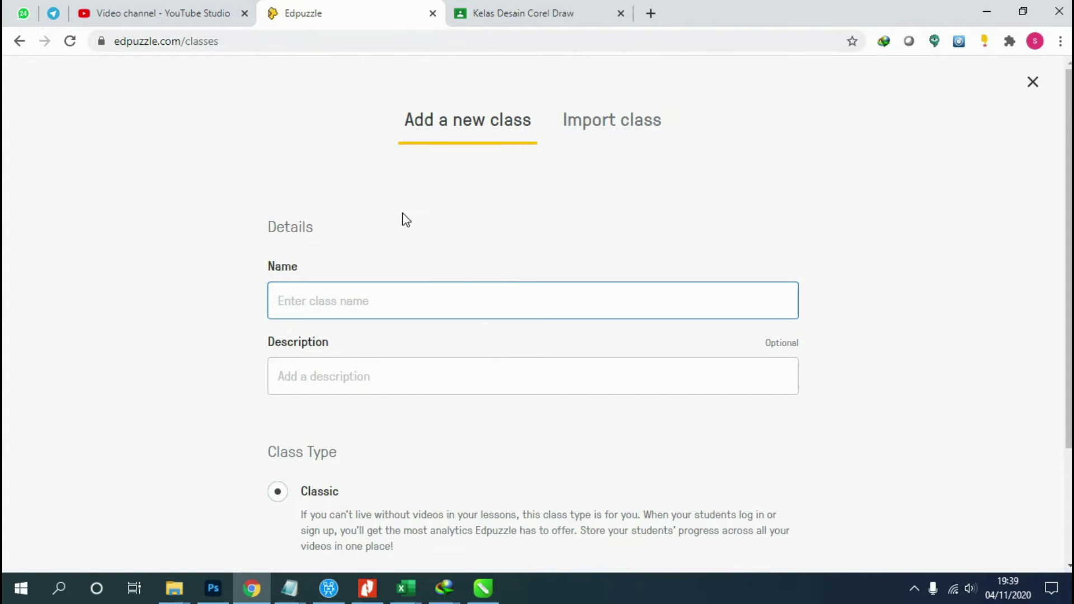
scroll(437, 277, "down", 2)
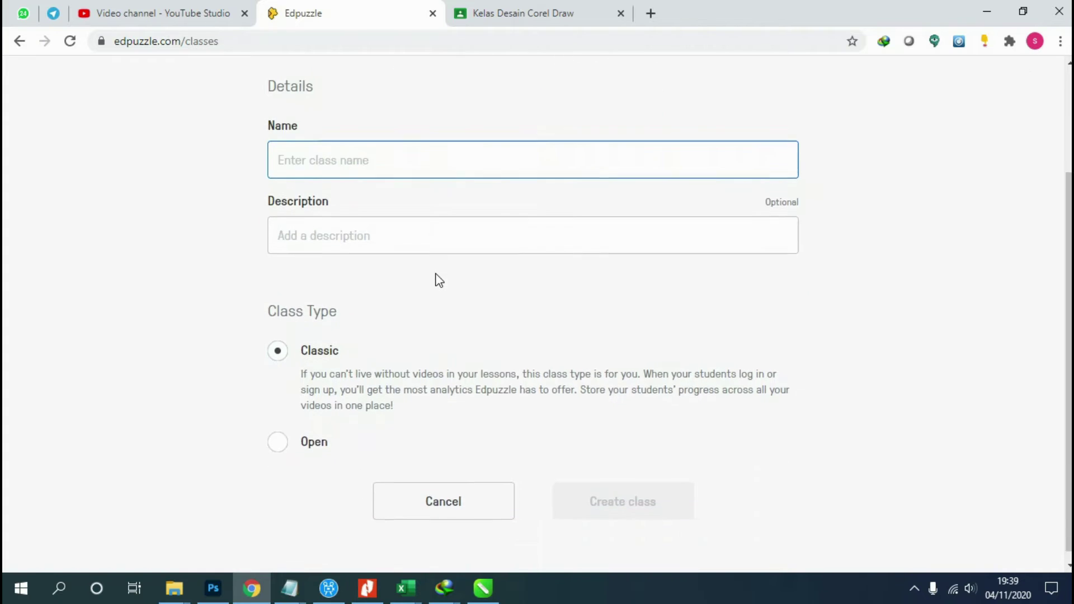
scroll(439, 280, "up", 2)
scroll(329, 334, "down", 2)
left_click(439, 484)
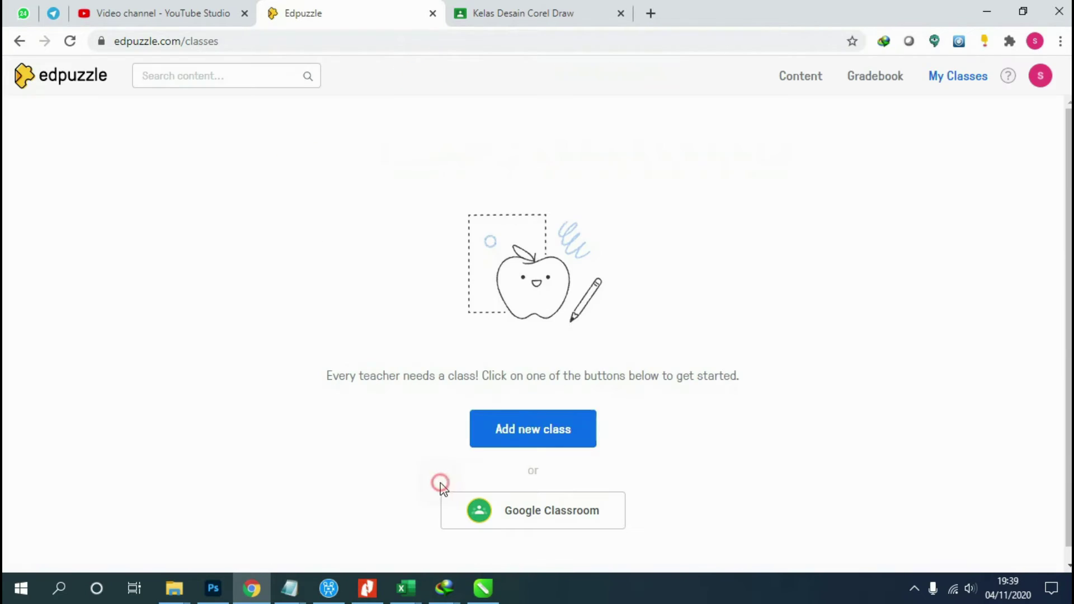
scroll(385, 334, "down", 1)
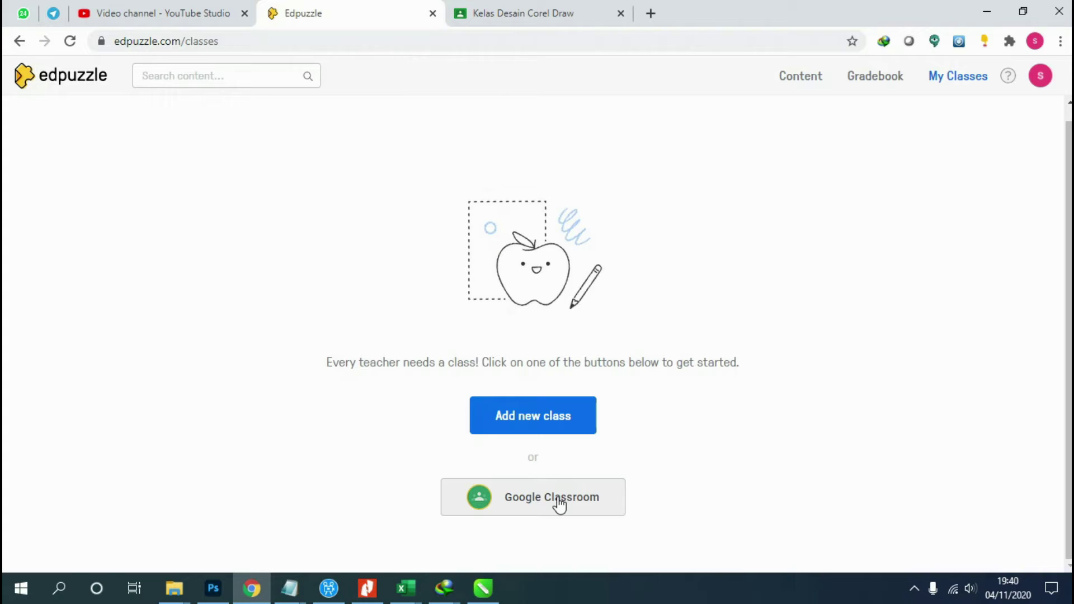
left_click(536, 496)
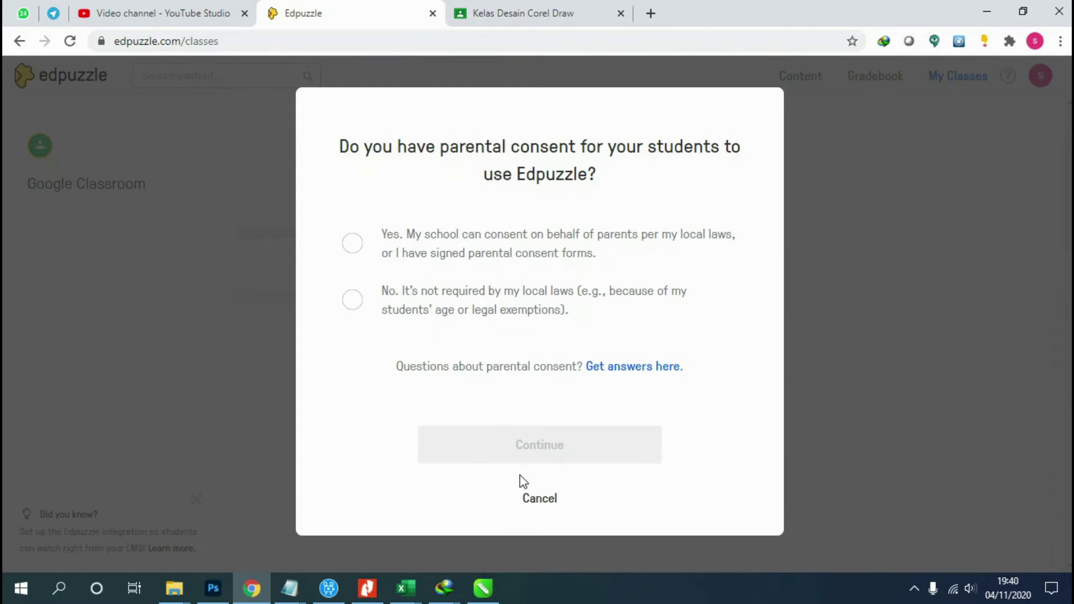
left_click(530, 496)
Start a class import from Google Classroom and declare that the school can consent on behalf of parents.
left_click(515, 437)
left_click(592, 136)
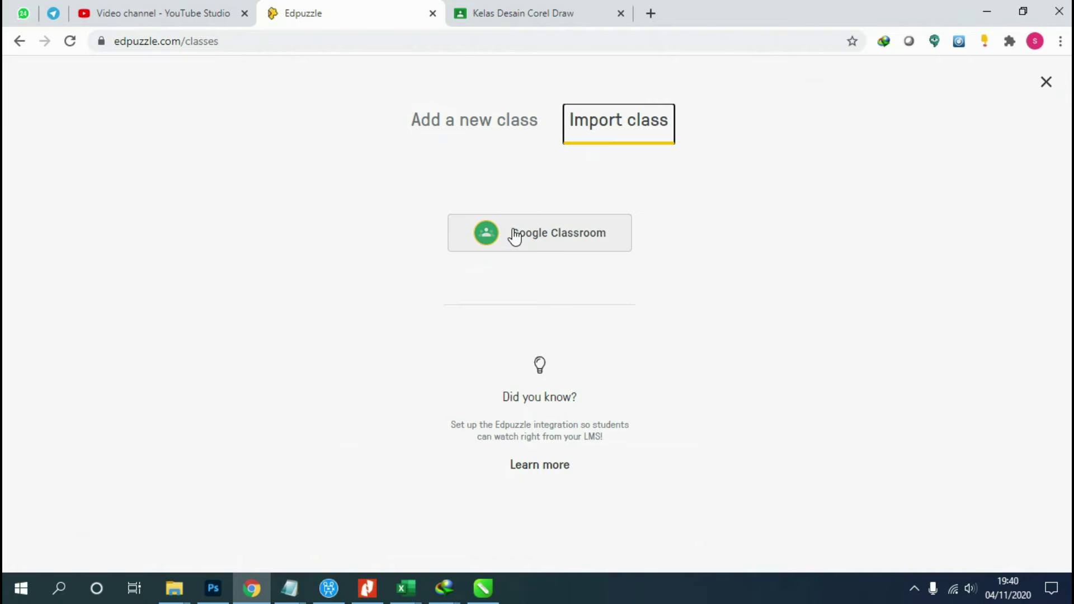
left_click(517, 238)
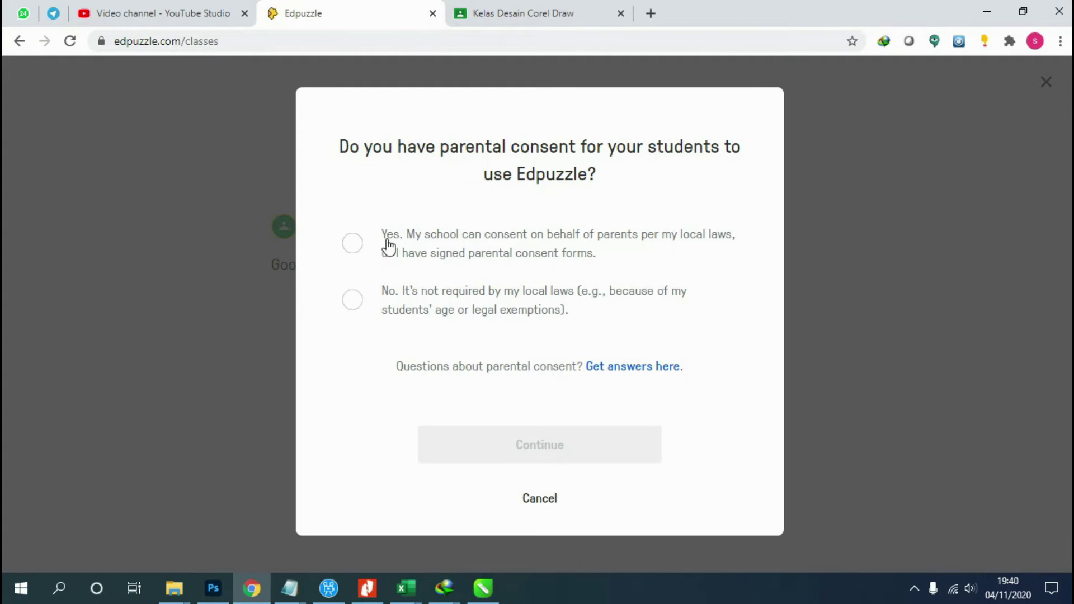
left_click(355, 247)
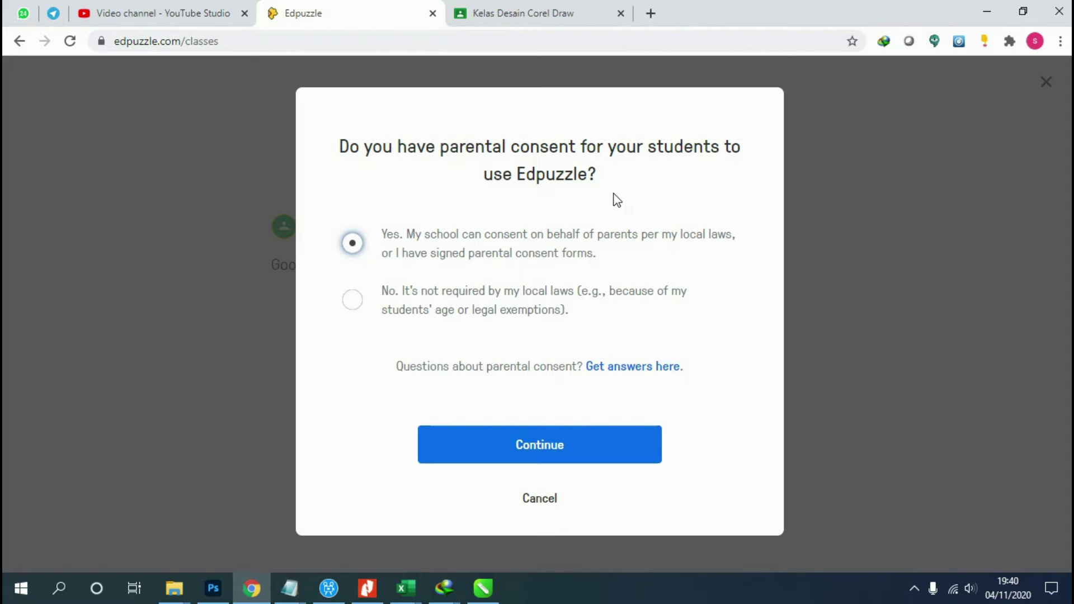
left_click(532, 445)
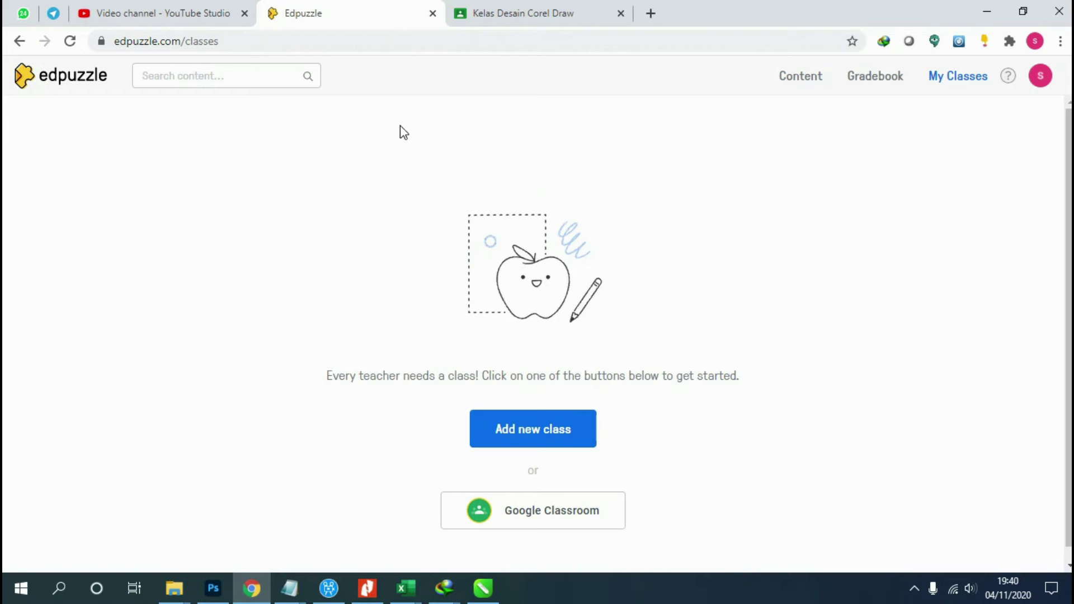
Connect Google Classroom with the school e-learning Google account and grant Edpuzzle the requested permissions.
scroll(407, 231, "down", 1)
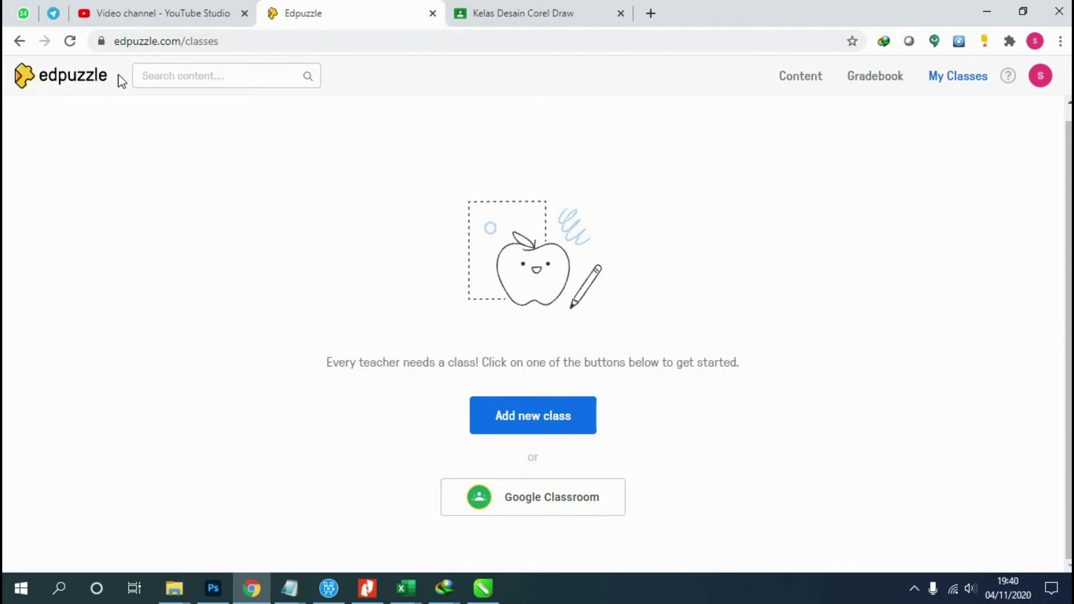
left_click(526, 502)
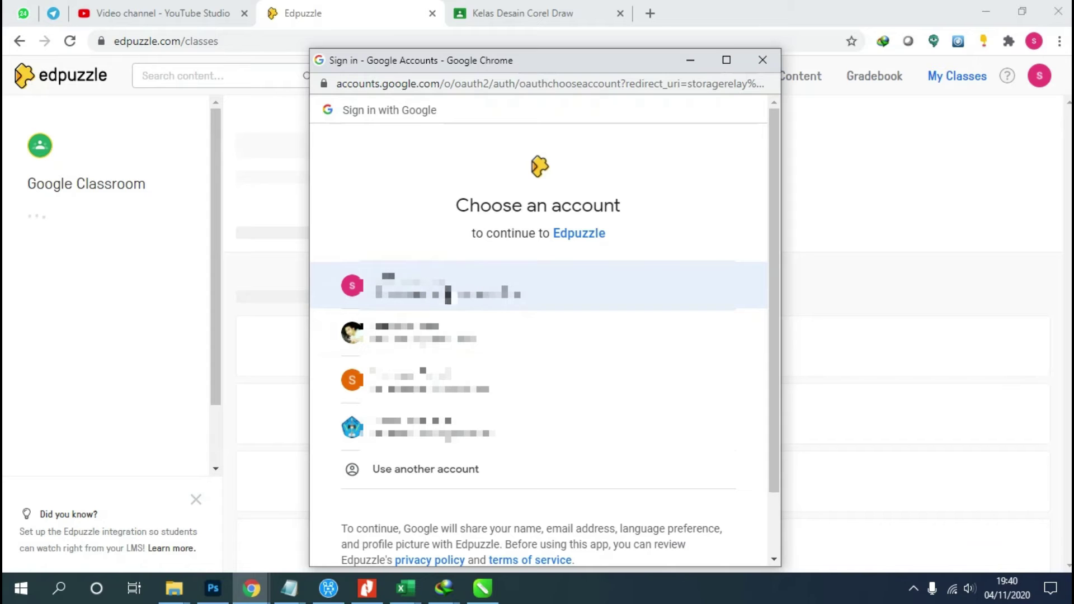
left_click(459, 285)
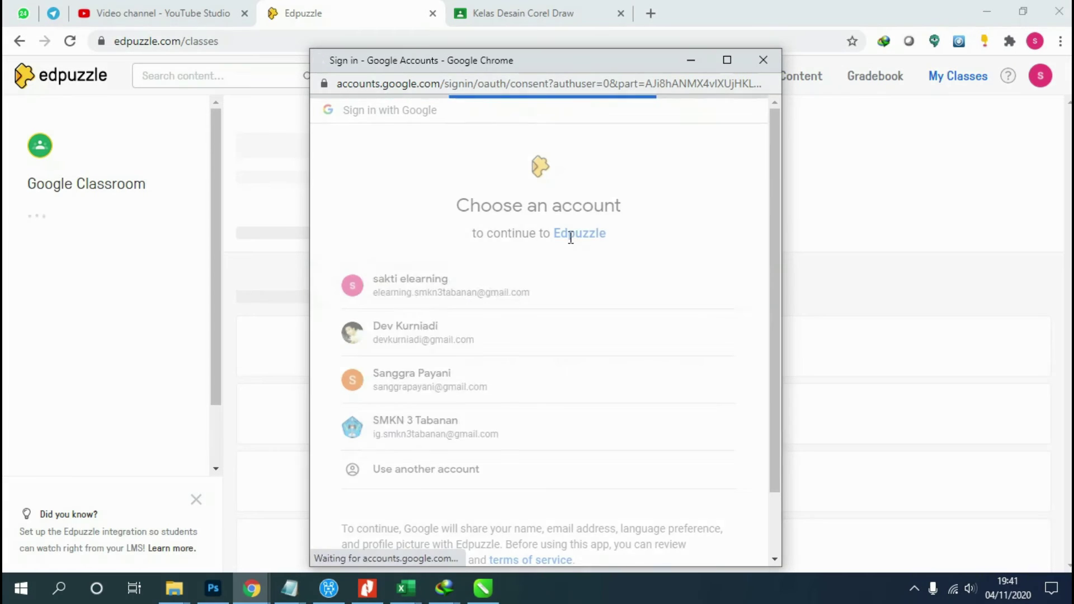
scroll(542, 371, "down", 4)
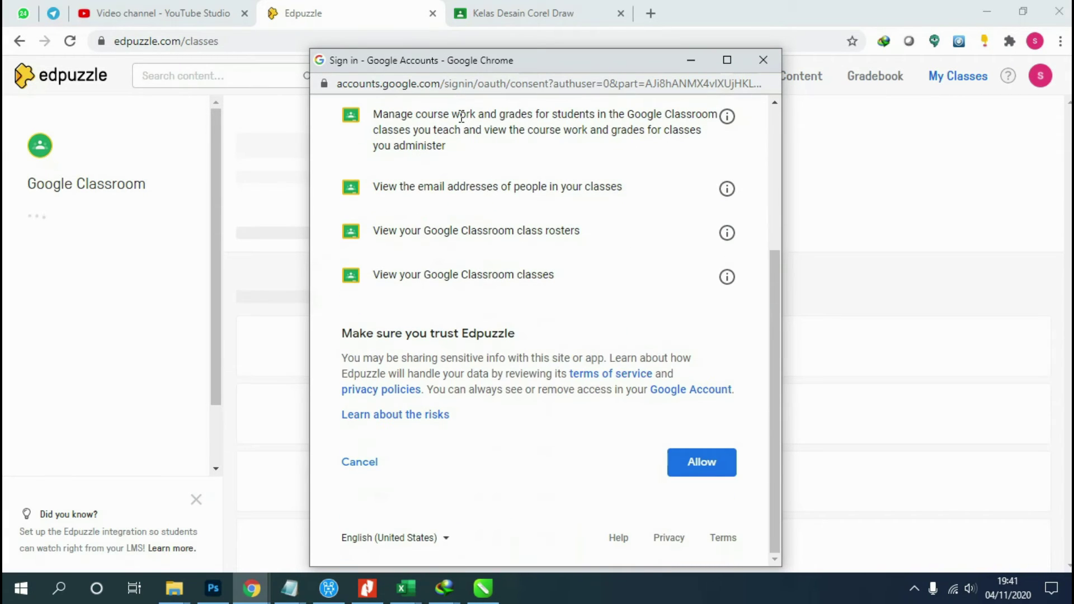
left_click(692, 460)
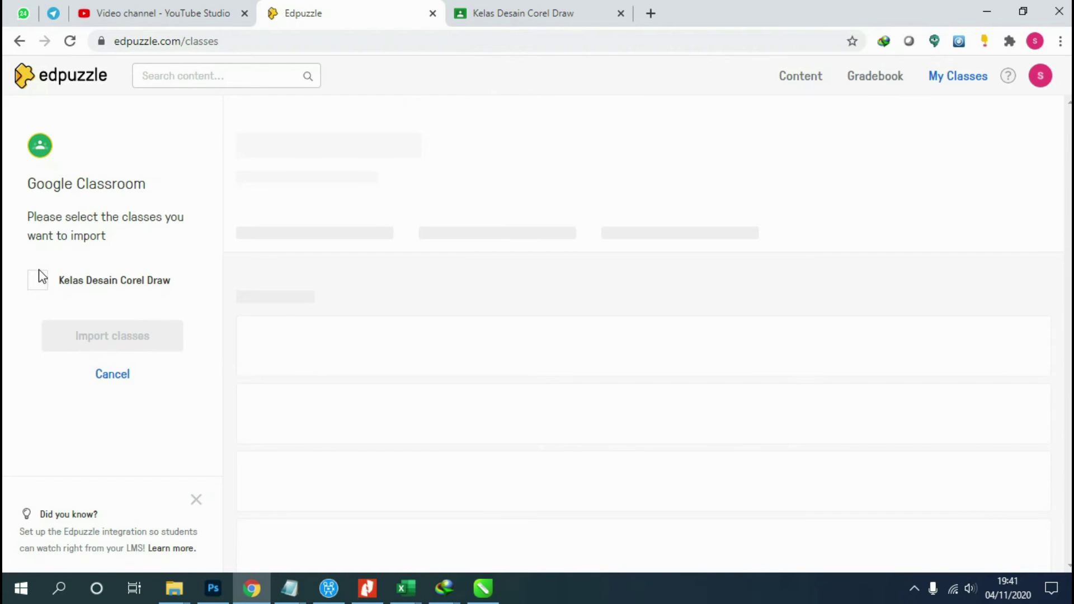
Import the Google Classroom class Kelas Desain Corel Draw.
left_click(39, 284)
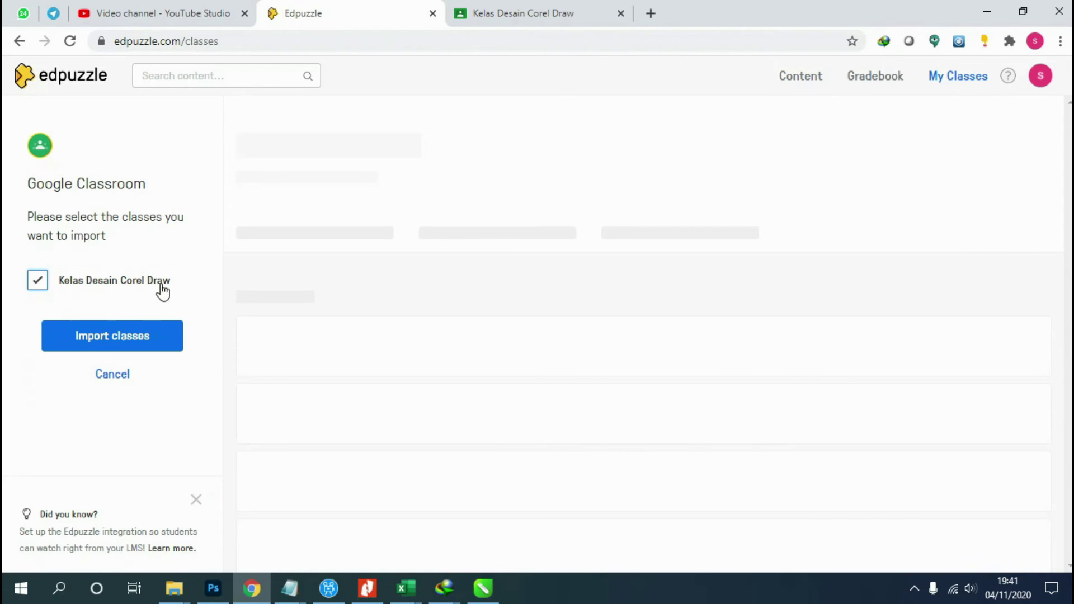
left_click(96, 346)
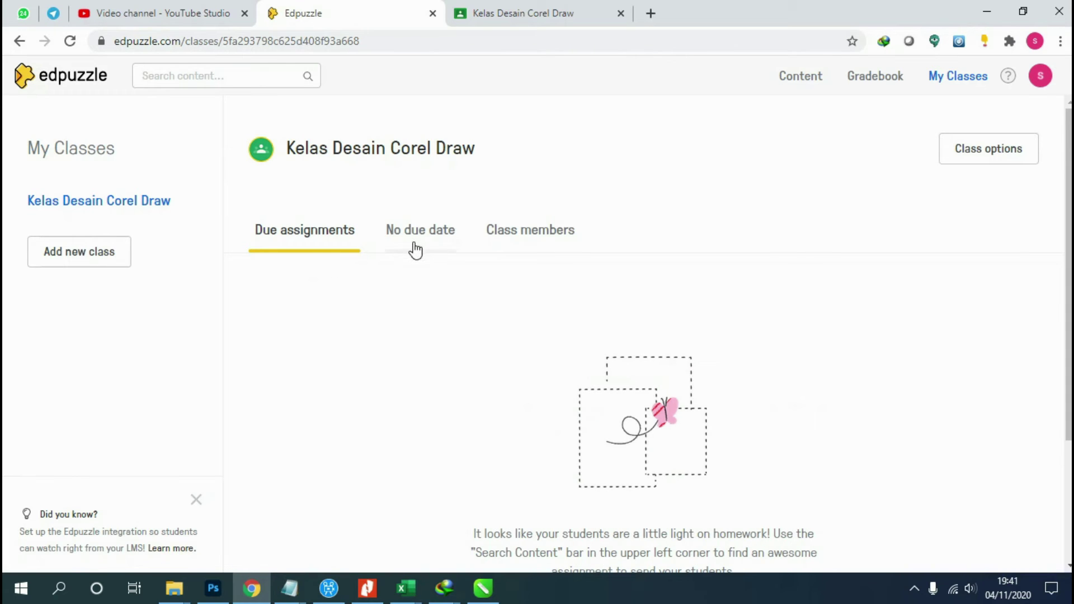
Examine the class members and due assignments of Kelas Desain Corel Draw.
left_click(538, 240)
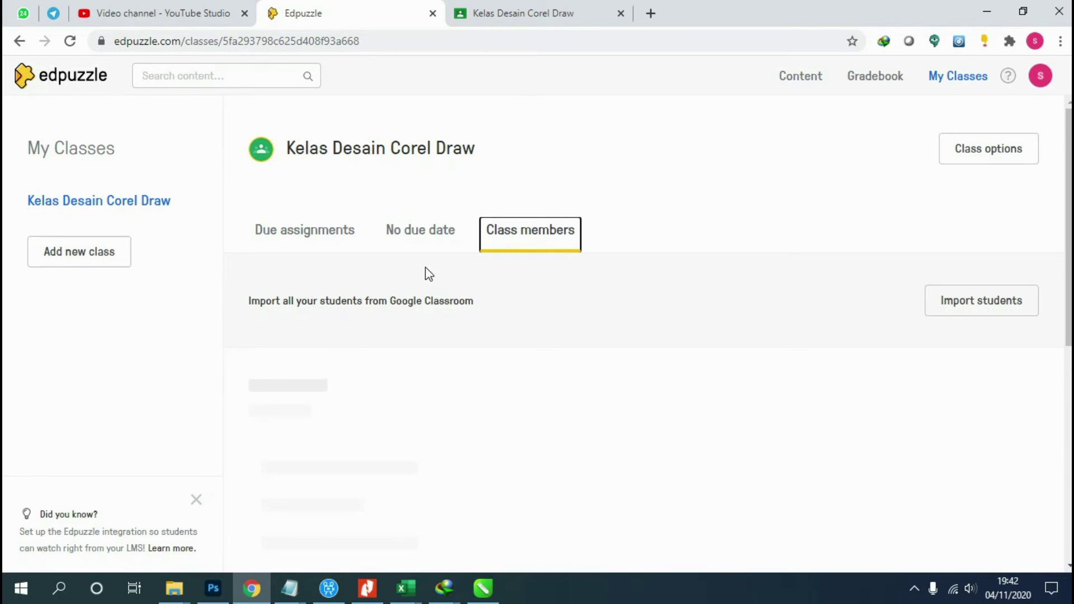
left_click(333, 244)
left_click(510, 238)
left_click(341, 235)
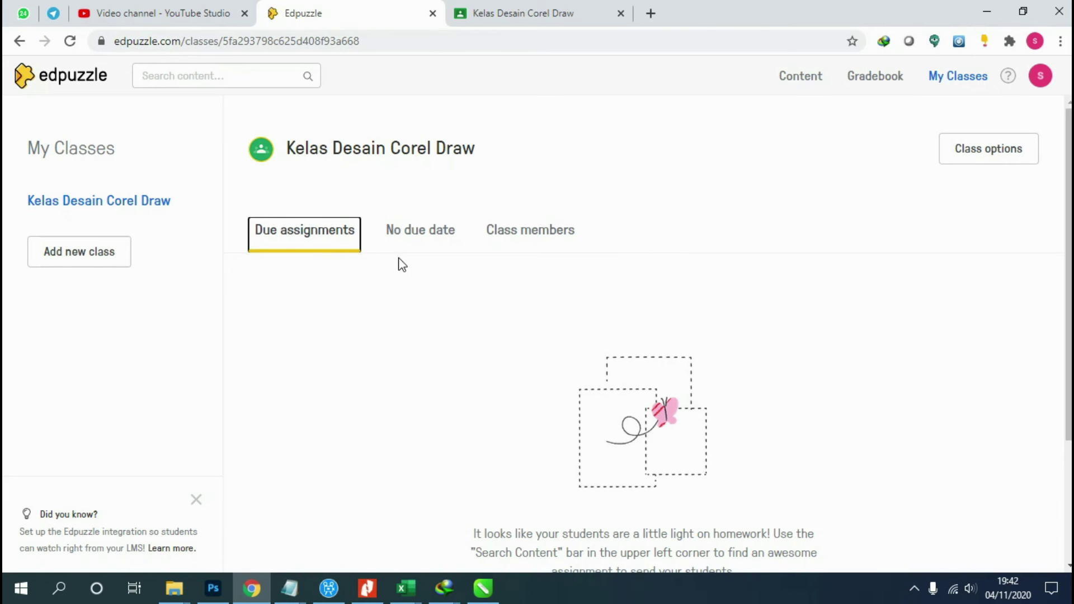
left_click(548, 242)
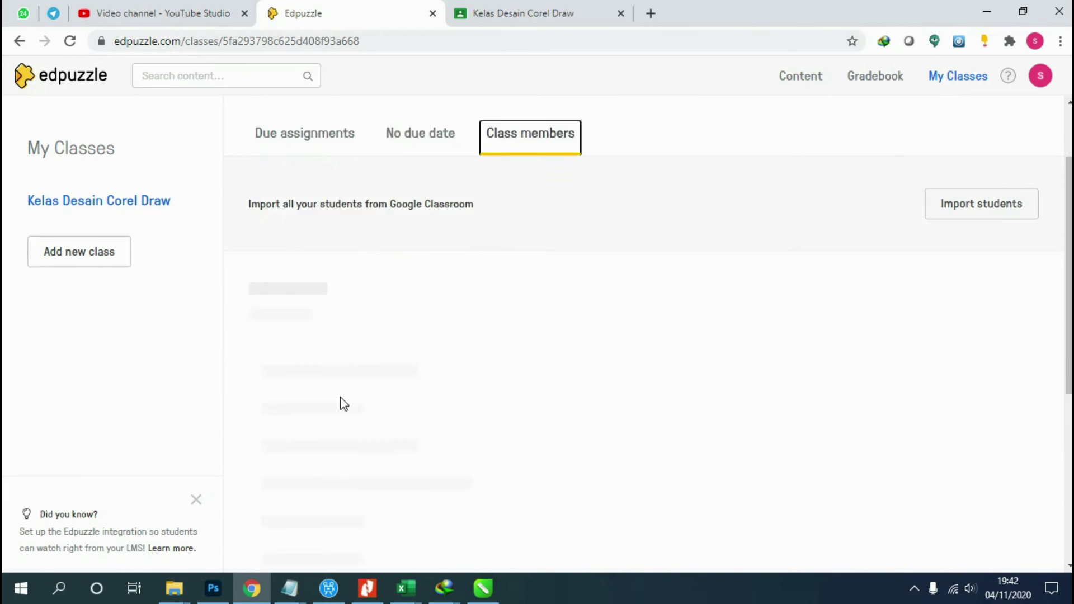
left_click(307, 237)
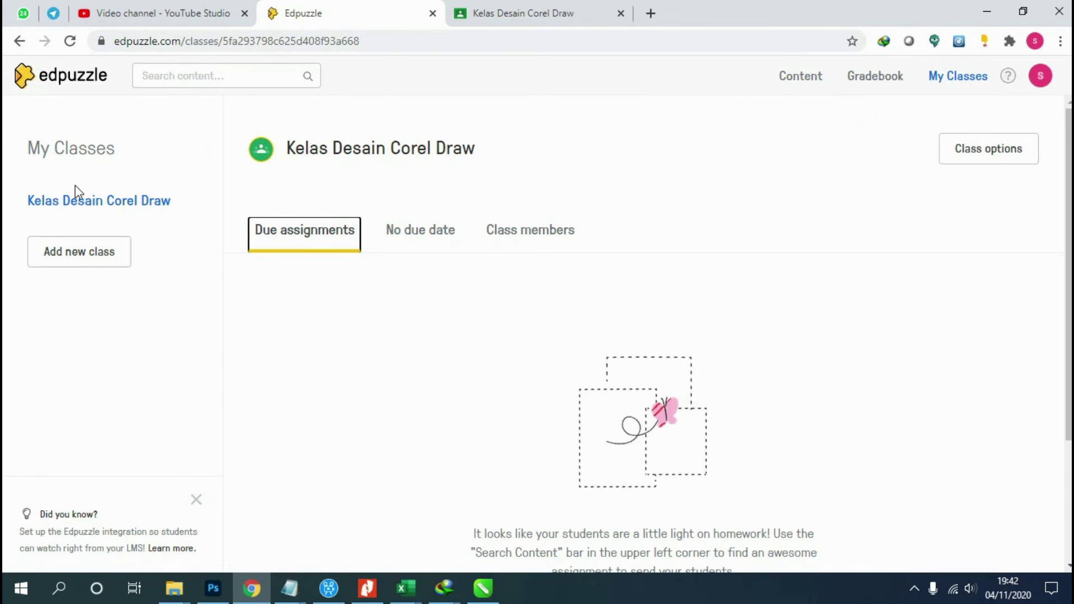
Return to My Content and open the CorelDRAW PowerClip video.
left_click(803, 83)
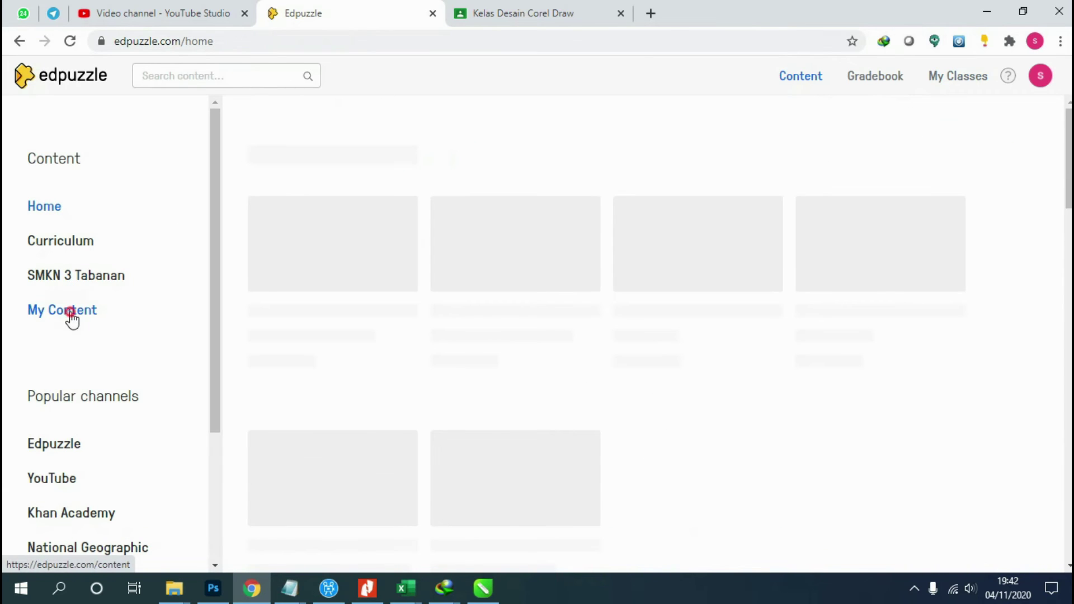
left_click(72, 317)
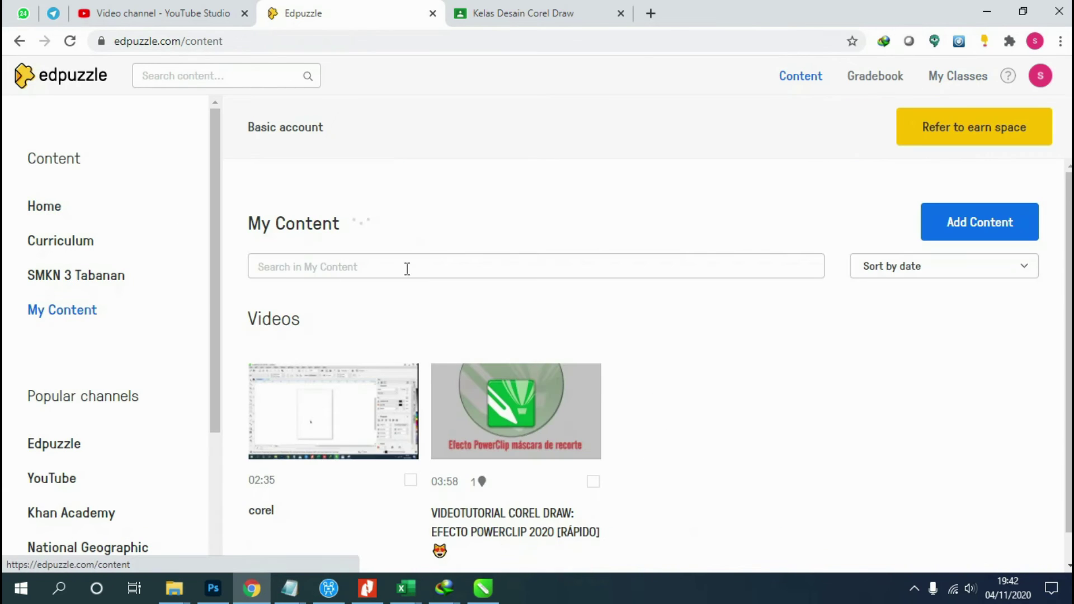
left_click(551, 407)
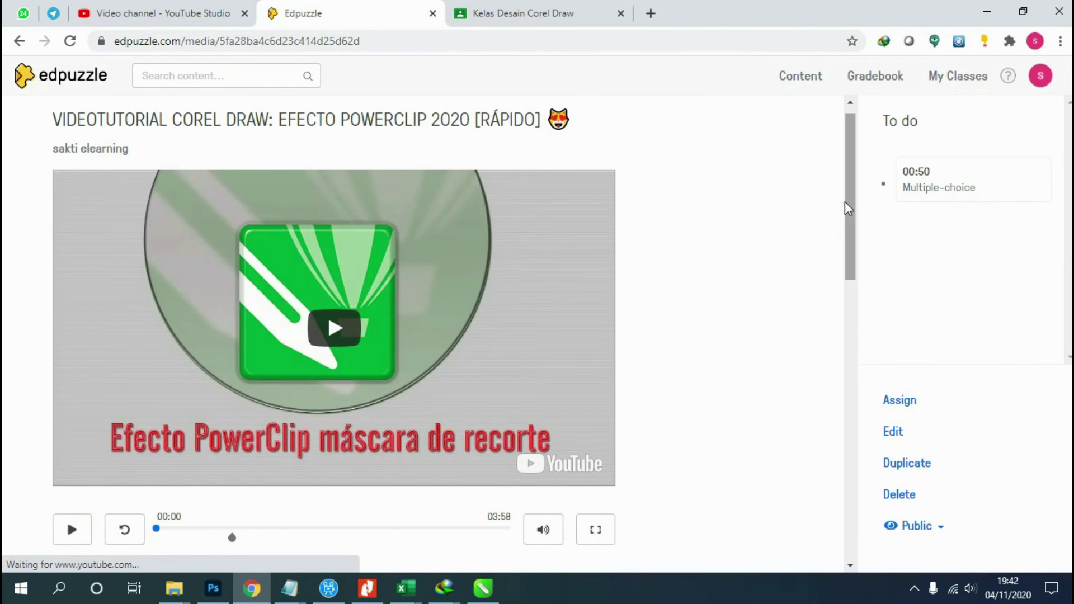
Assign the PowerClip video to Kelas Desain Corel Draw with Post on Google Classroom turned on.
left_click_drag(846, 208, 846, 235)
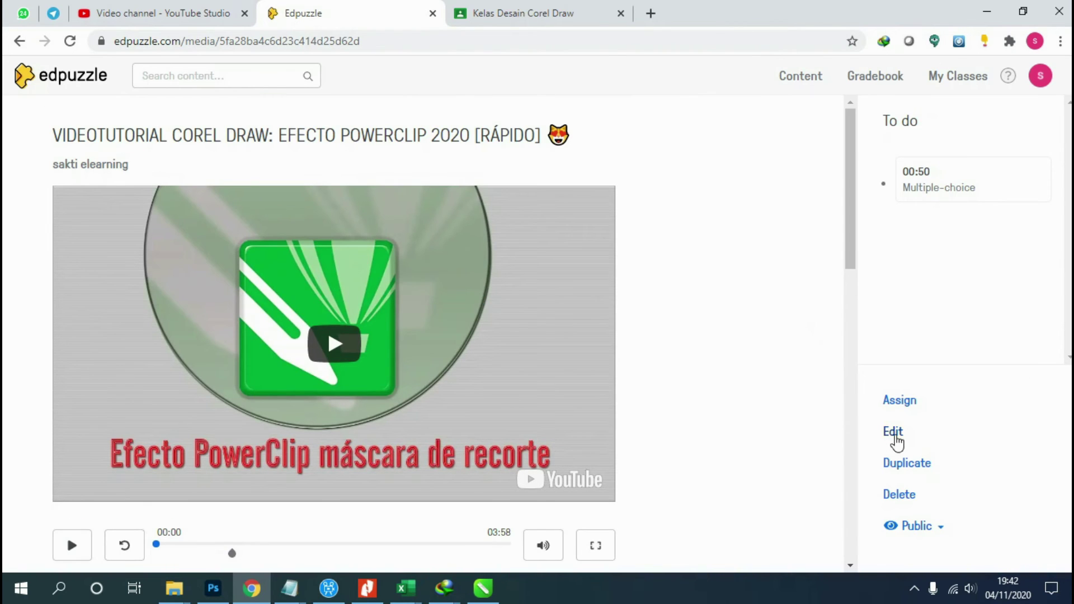
left_click(903, 404)
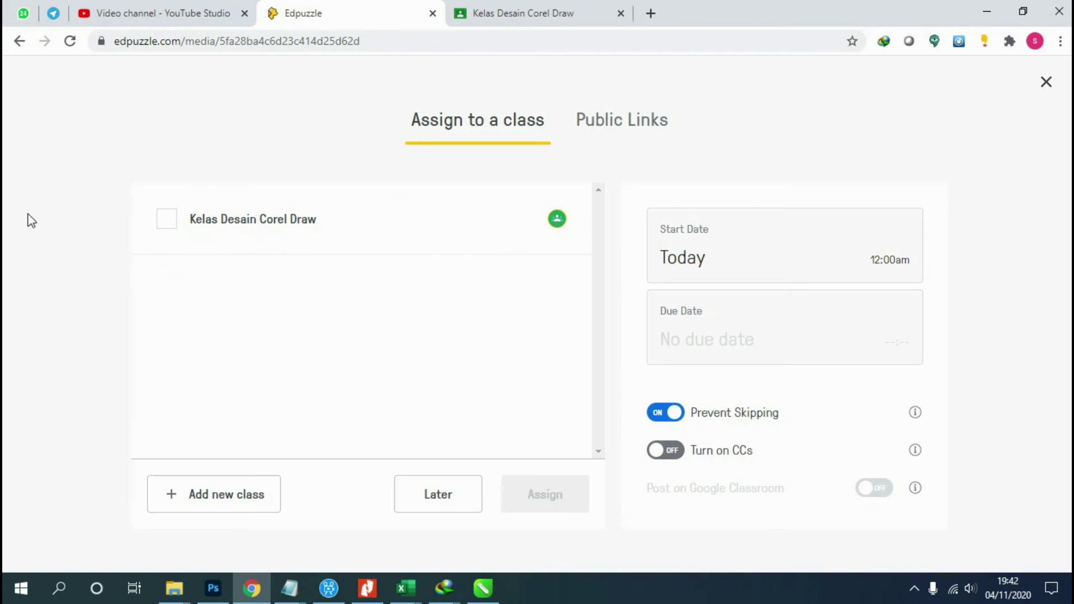
left_click(166, 219)
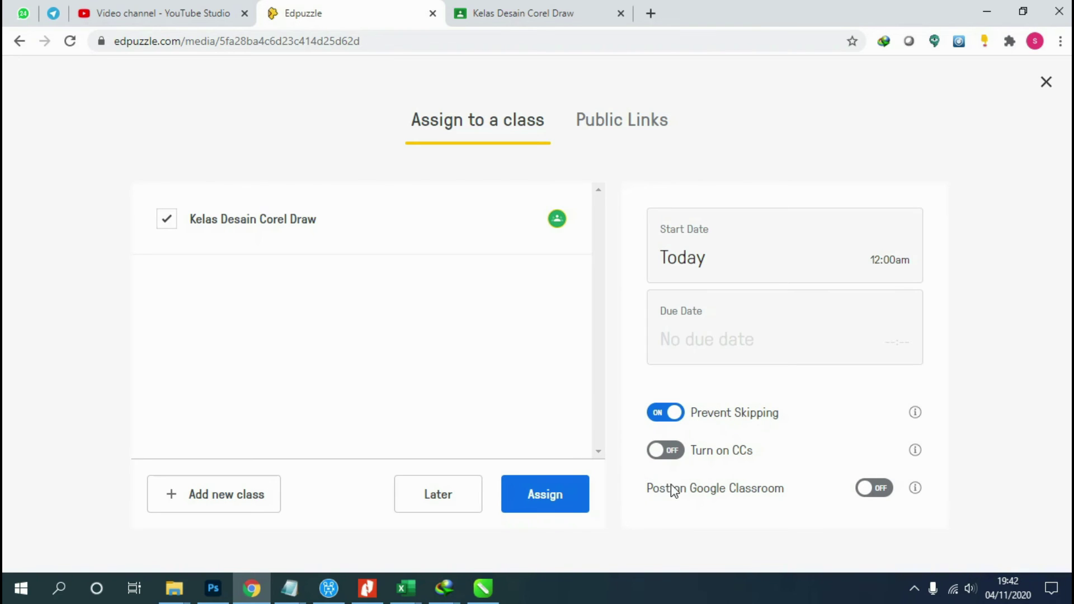
left_click(873, 493)
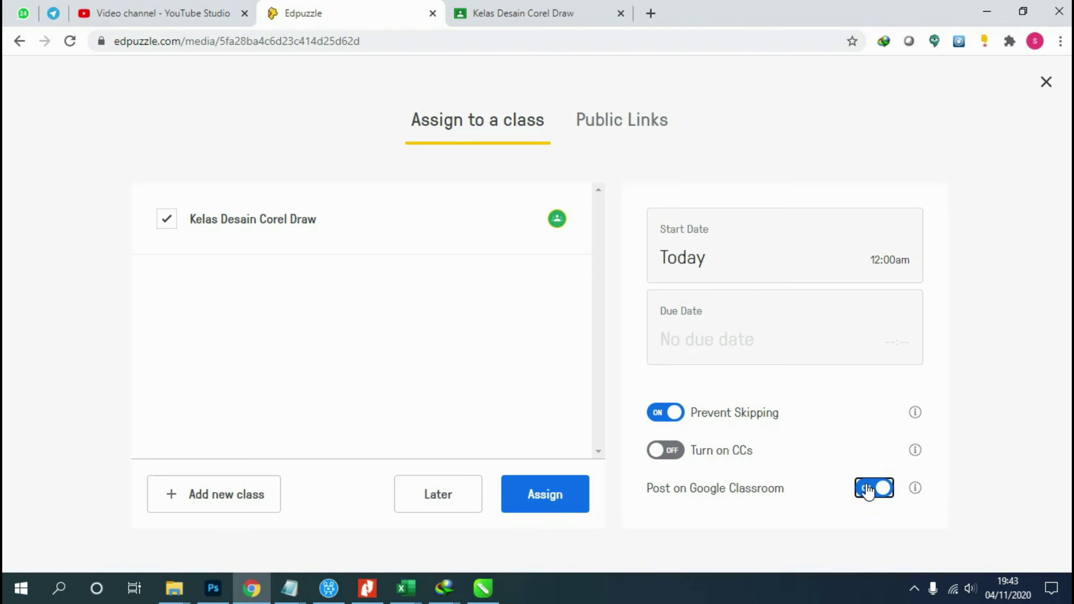
left_click(549, 506)
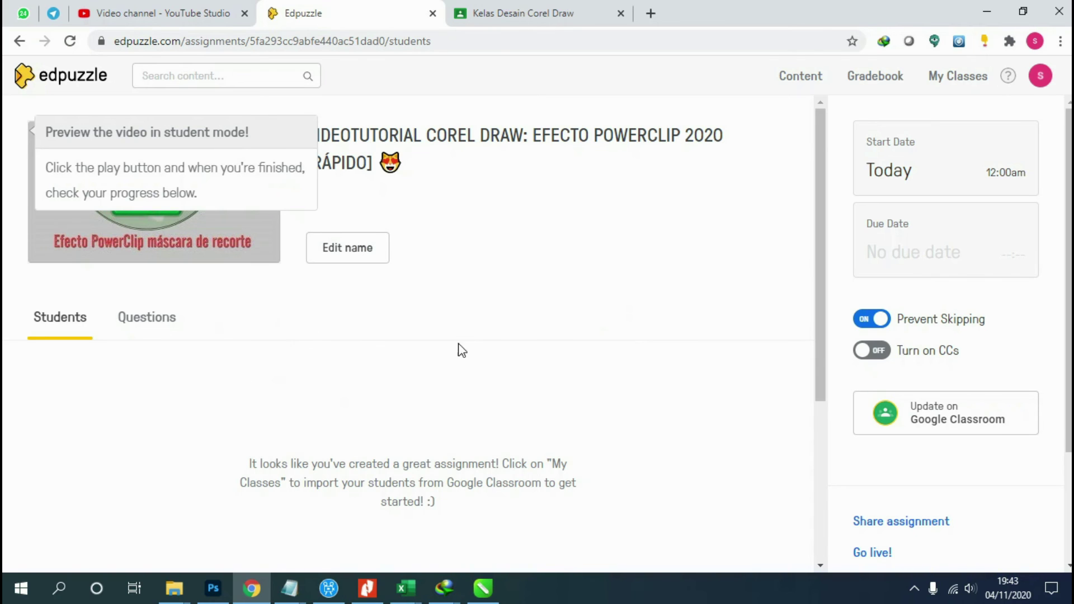
Switch to Google Classroom, reload the Kelas Desain Corel Draw stream and dismiss the introductory tips.
scroll(461, 344, "down", 1)
scroll(736, 331, "down", 1)
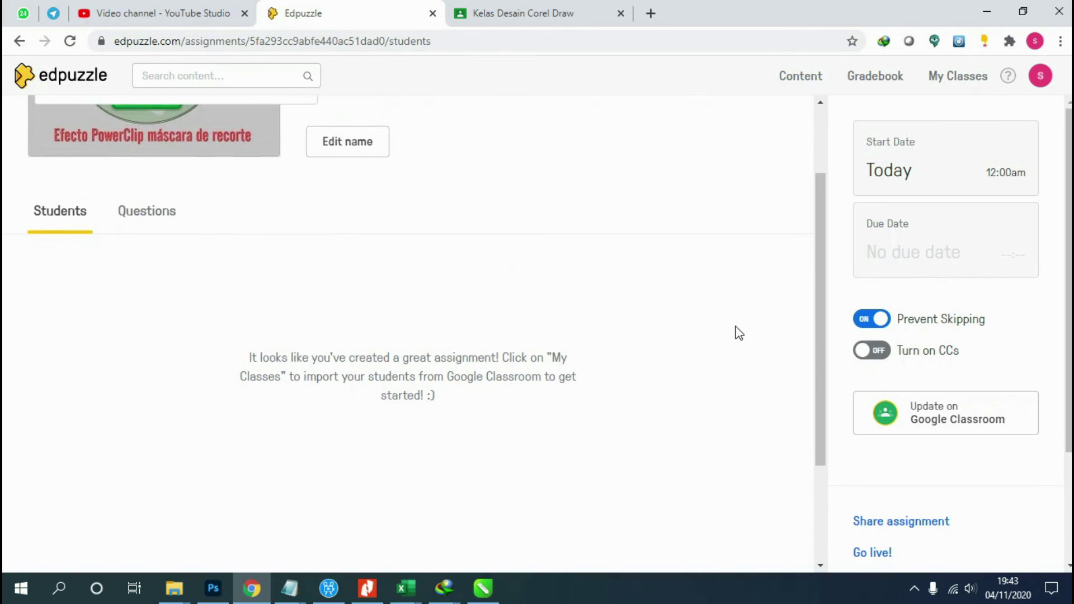
scroll(649, 343, "up", 2)
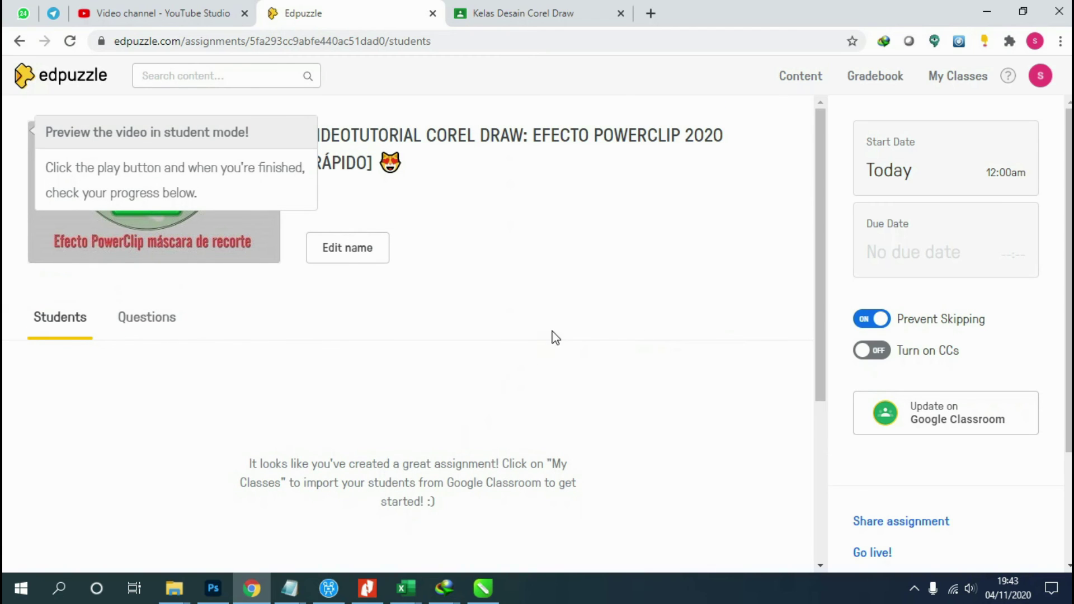
left_click(515, 17)
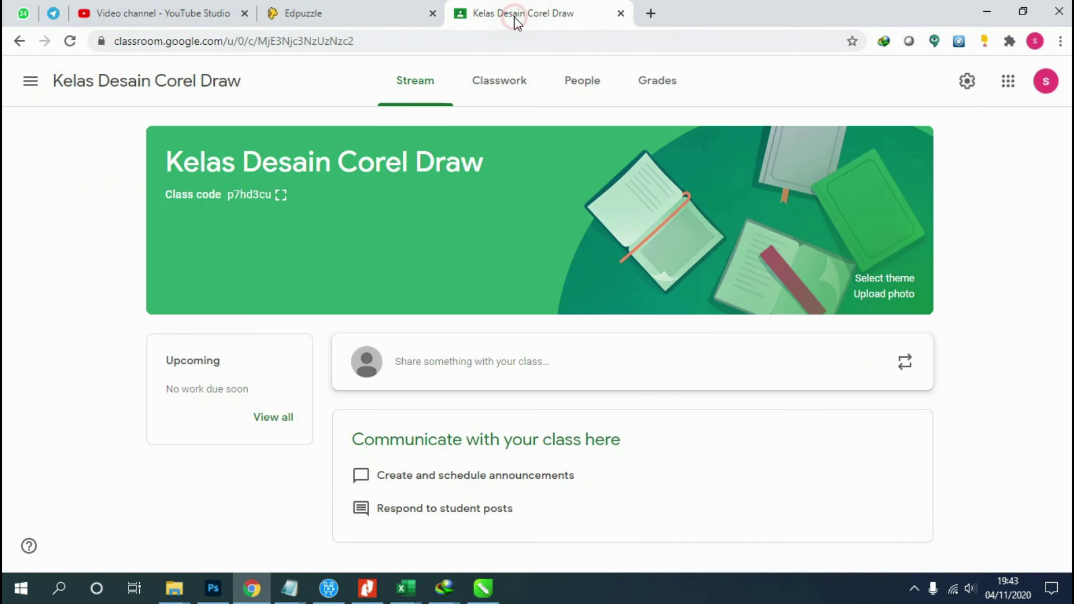
left_click(76, 43)
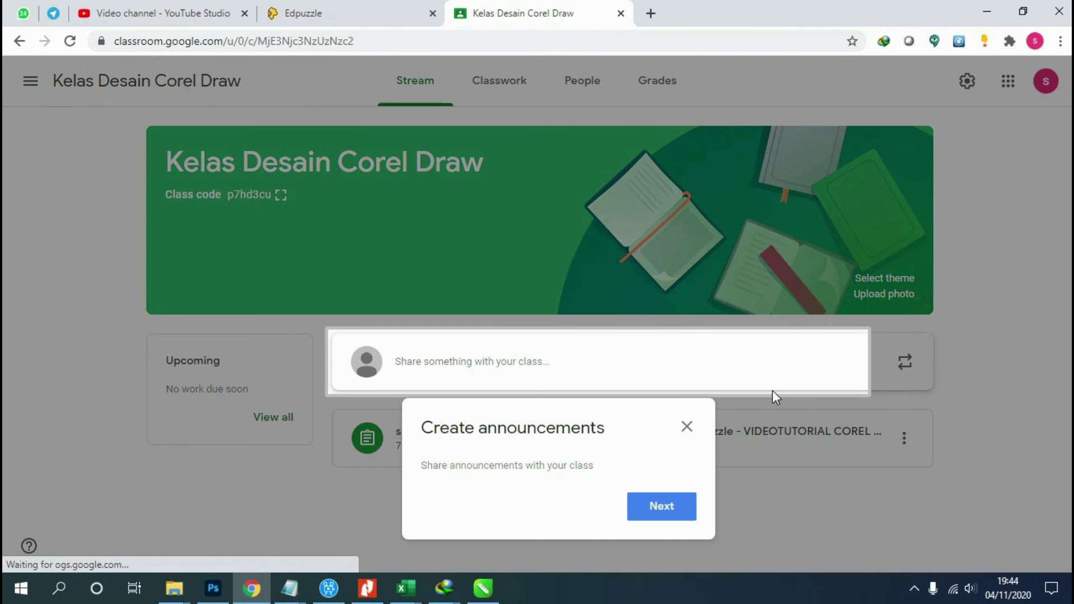
left_click(652, 506)
left_click(886, 499)
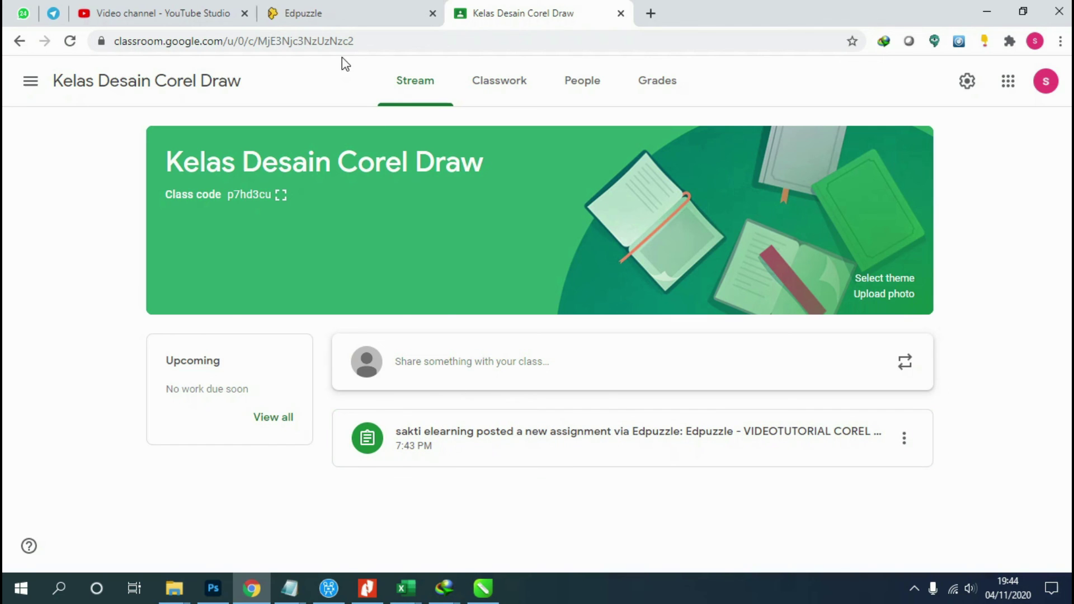
Examine the assignment's student overview in Edpuzzle and return to the class stream in Google Classroom.
left_click(334, 12)
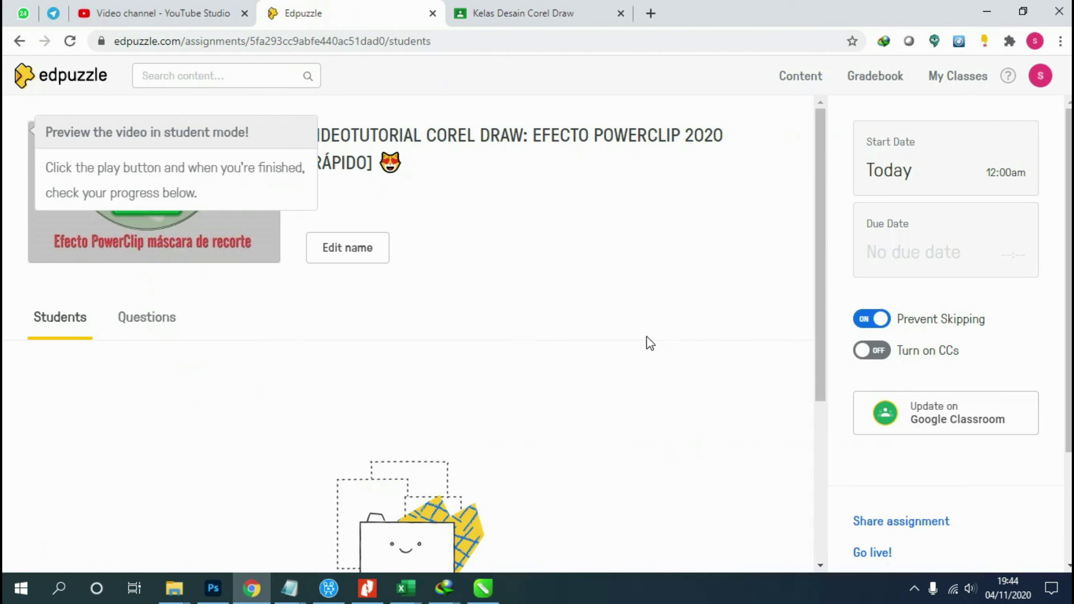
scroll(480, 276, "down", 3)
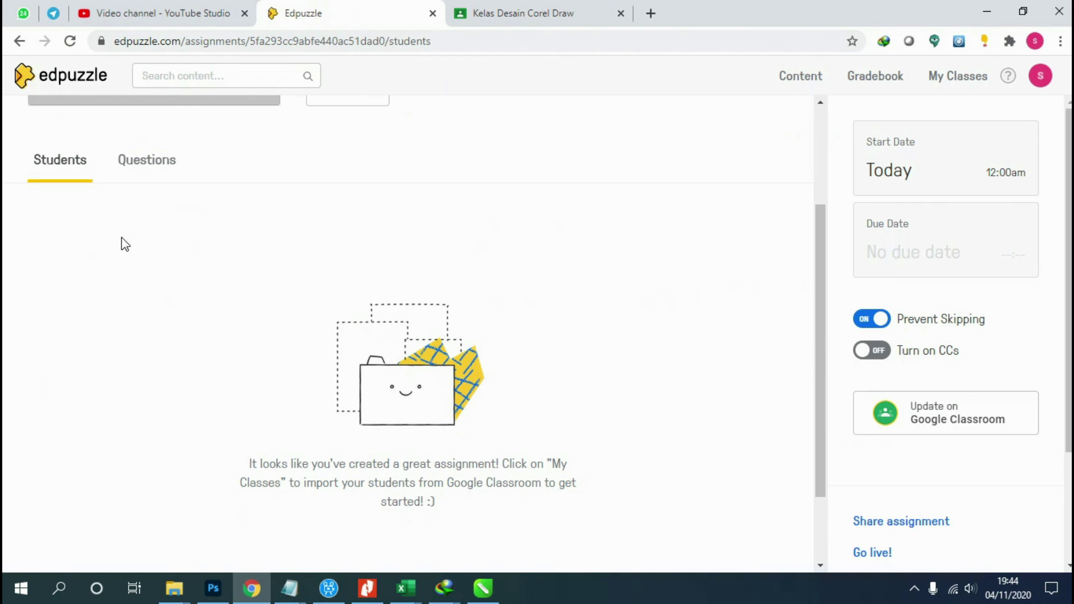
scroll(309, 299, "down", 2)
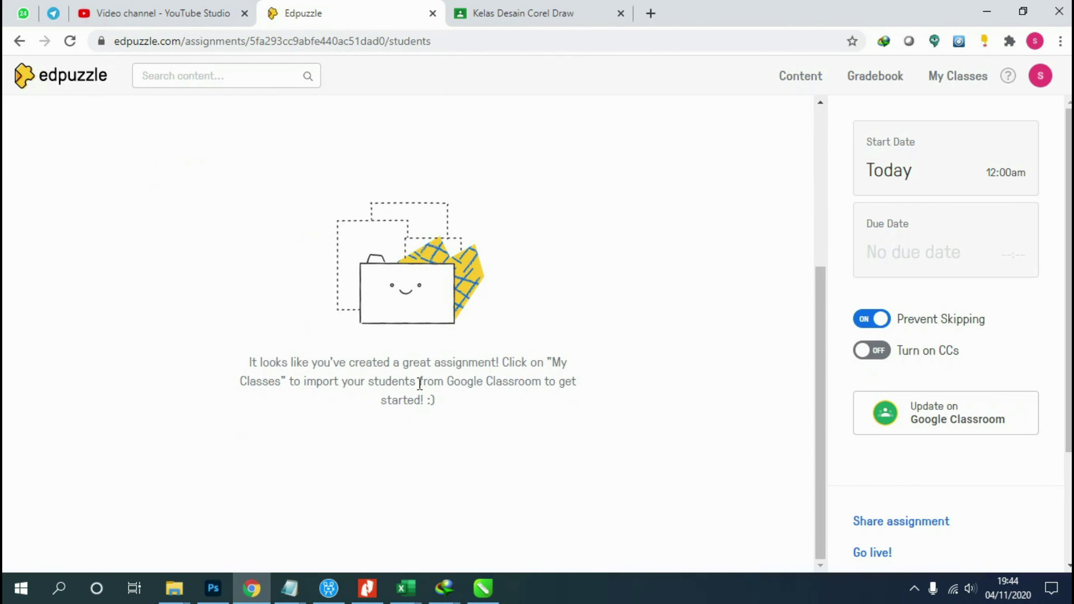
scroll(526, 344, "up", 3)
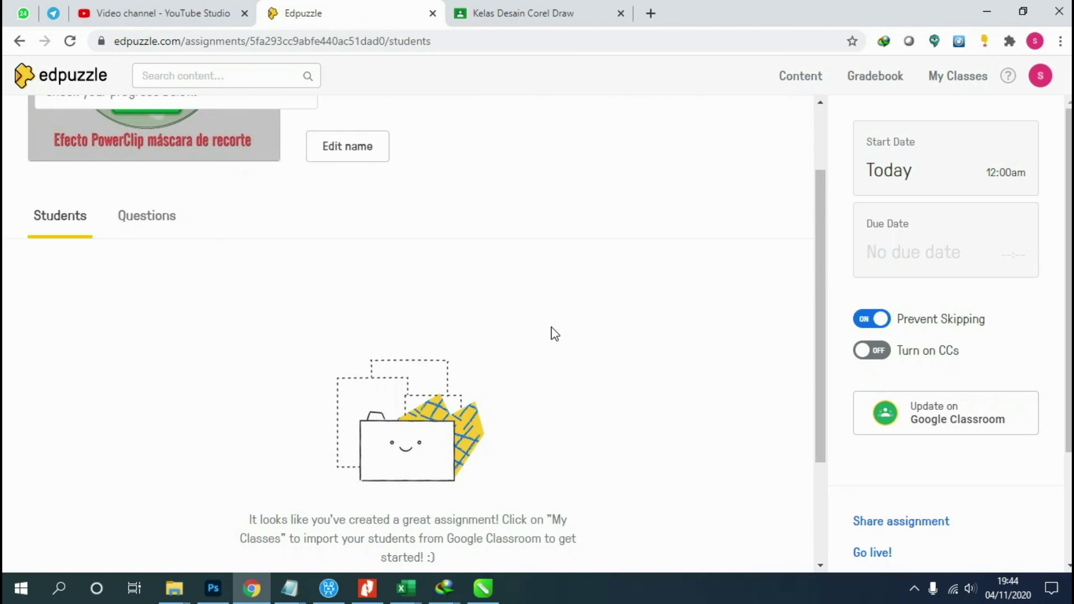
scroll(398, 351, "up", 2)
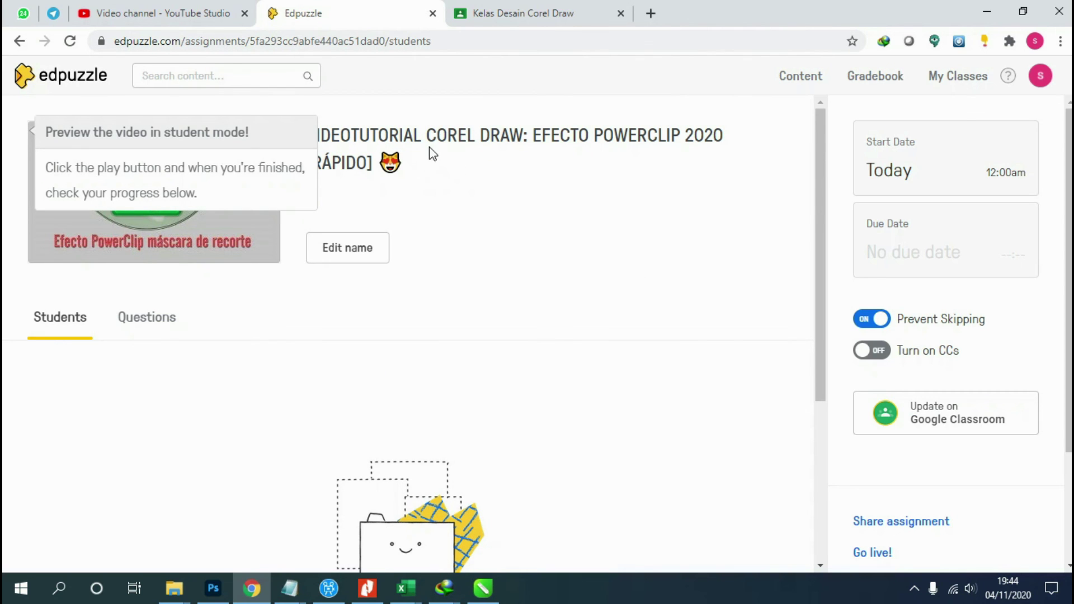
left_click(509, 14)
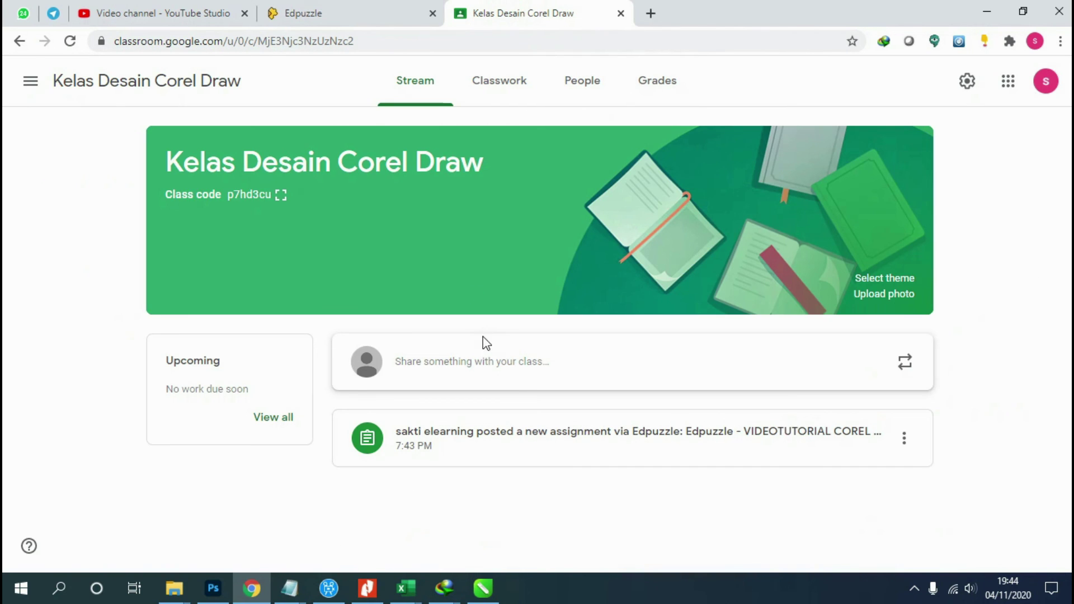